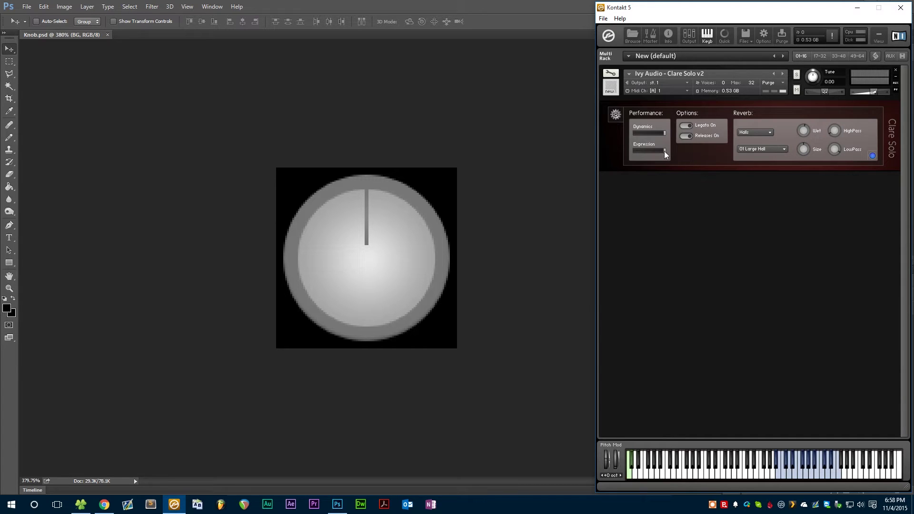
# Raise the Clare Solo Expression level in Kontakt, then bring Knob.psd in Photoshop to the front
pyautogui.moveTo(666, 151)
pyautogui.mouseDown()
pyautogui.moveTo(619, 157)
pyautogui.moveTo(666, 163)
pyautogui.mouseUp()
pyautogui.click(521, 13)
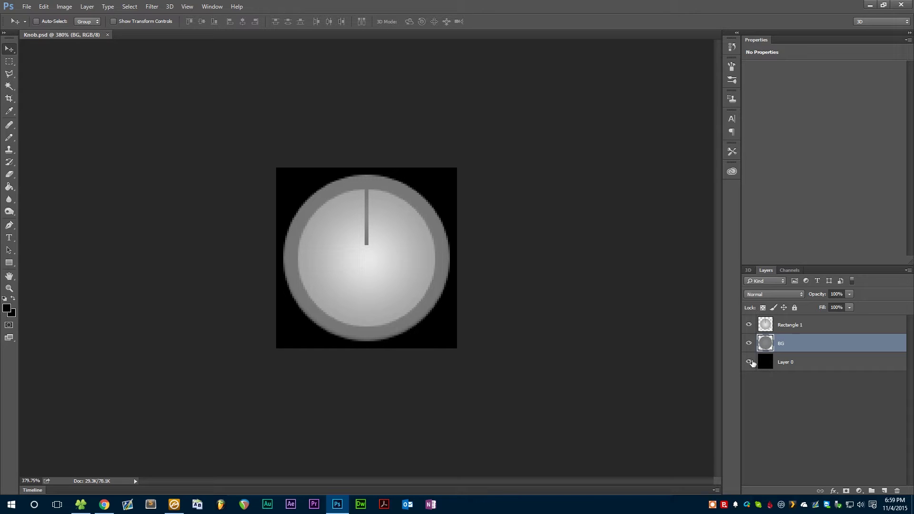
# Check the backdrop and BG layer visibility and set the view zoom to 100%
pyautogui.click(750, 363)
pyautogui.click(750, 362)
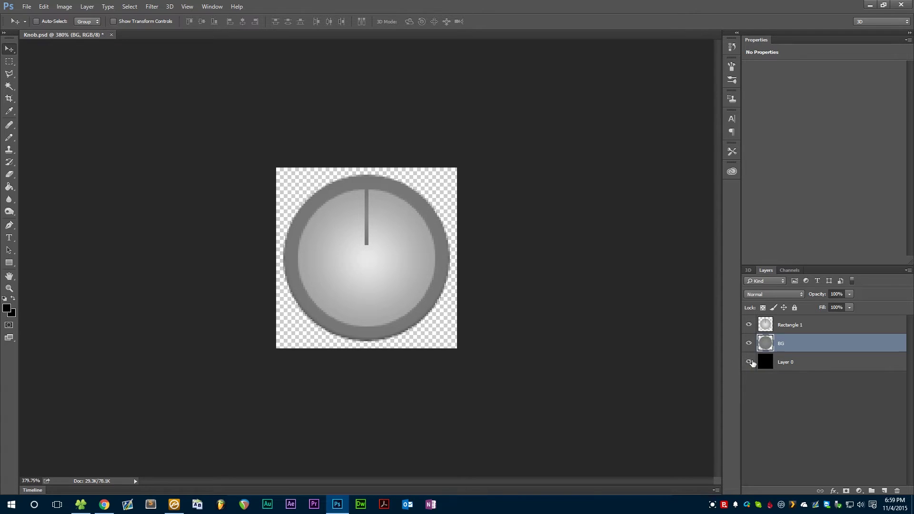
pyautogui.click(749, 343)
pyautogui.doubleClick(36, 482)
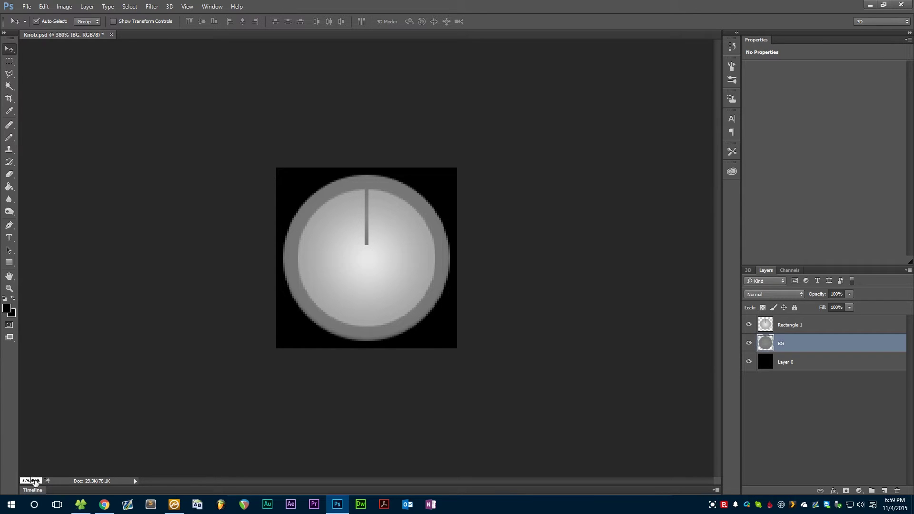
pyautogui.write('100')
pyautogui.press('Return')
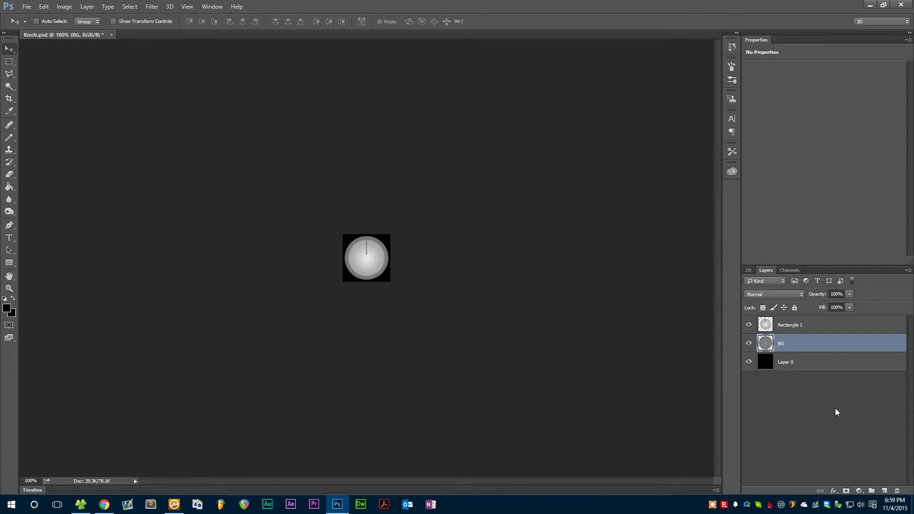
# Show the Rectangle 1 layer and rename it Knob
pyautogui.click(750, 326)
pyautogui.doubleClick(795, 330)
pyautogui.write('Knob')
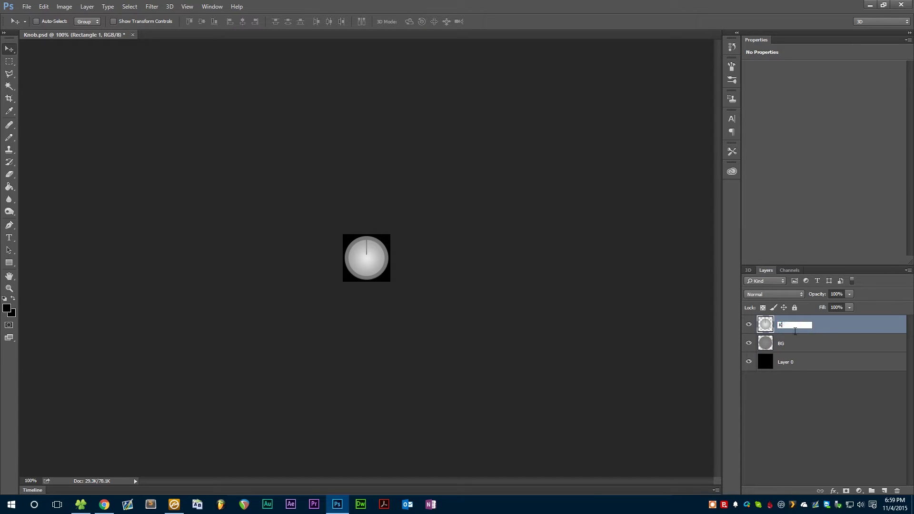
pyautogui.press('Return')
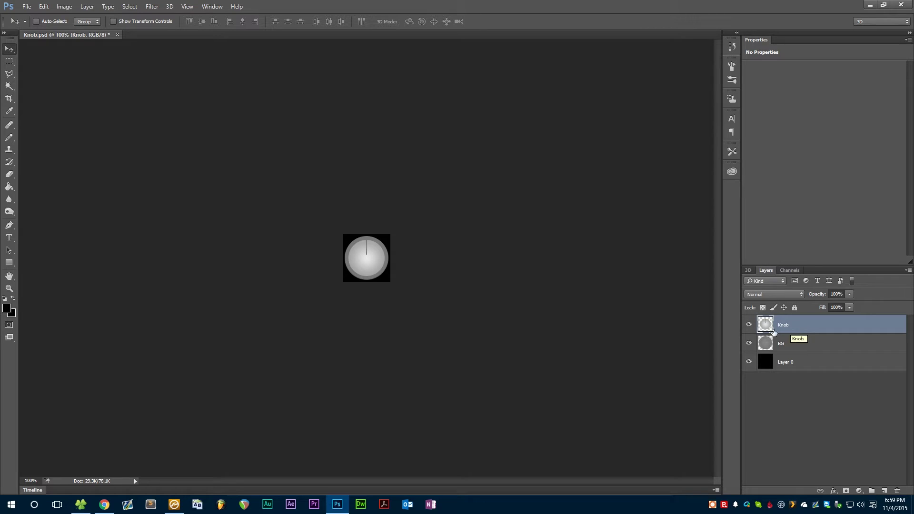
# Check the Knob layer's visibility and trial a -135° free-transform rotation, then cancel it
pyautogui.click(749, 326)
pyautogui.click(750, 326)
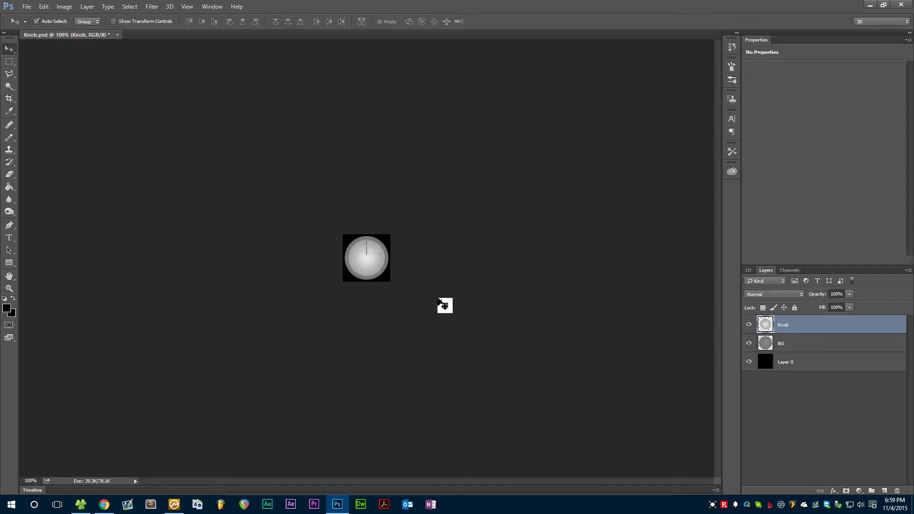
pyautogui.hotkey('ctrl', 't')
pyautogui.moveTo(418, 300); pyautogui.dragTo(351, 137)
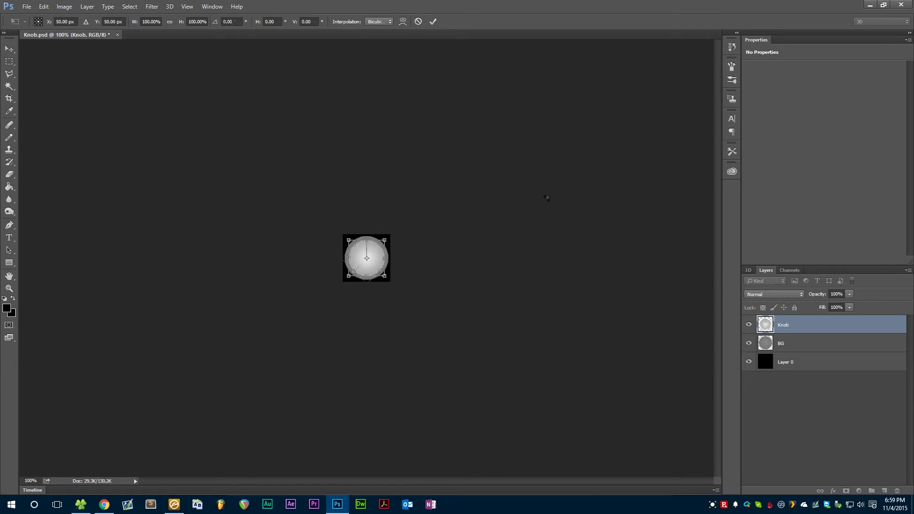
pyautogui.click(418, 21)
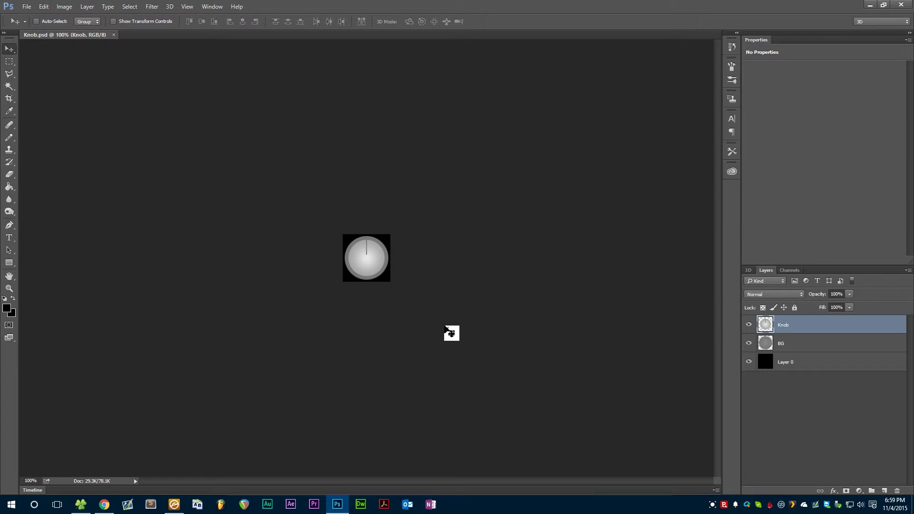
# Start an After Effects project and drag in Knob.psd from the Knob Tutorial 2 folder
pyautogui.click(291, 505)
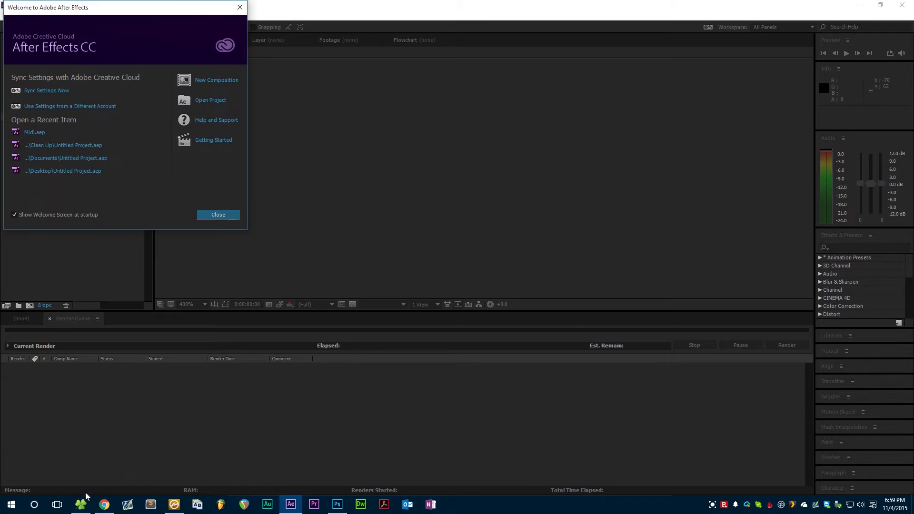
pyautogui.click(227, 218)
pyautogui.click(80, 504)
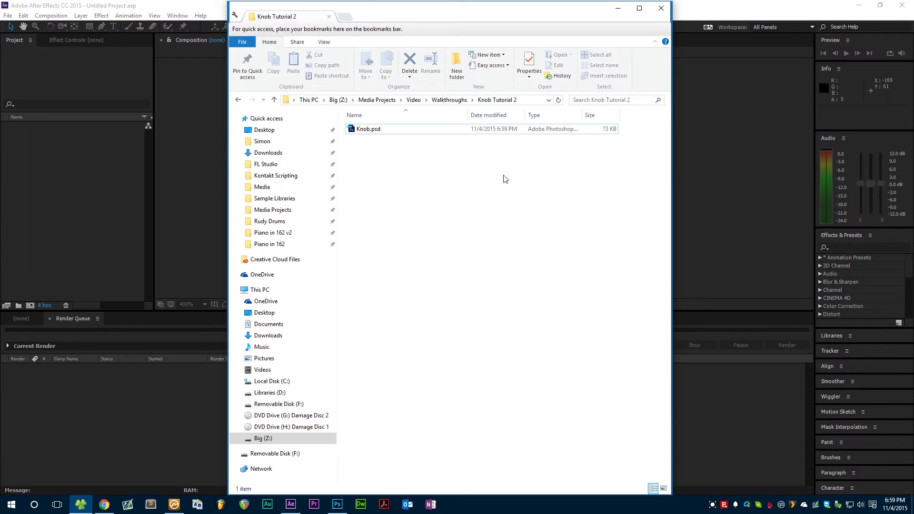
pyautogui.click(387, 131)
pyautogui.moveTo(372, 132); pyautogui.dragTo(61, 146)
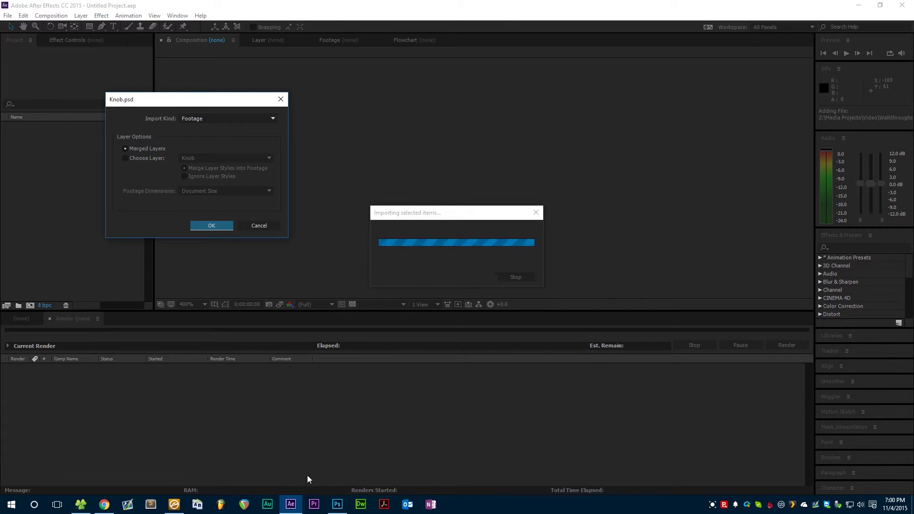
pyautogui.click(337, 504)
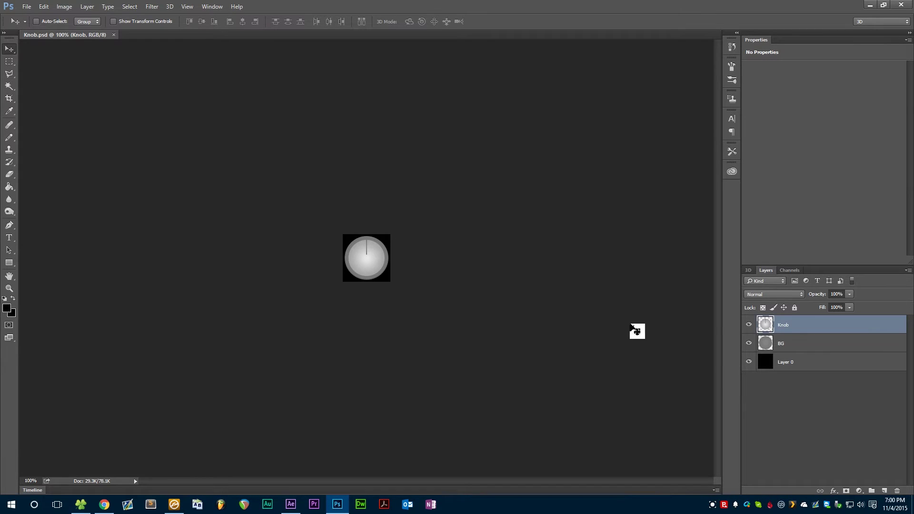
# Hide the black Layer 0 backdrop in Knob.psd, checking the BG and Knob layers
pyautogui.click(750, 343)
pyautogui.click(750, 363)
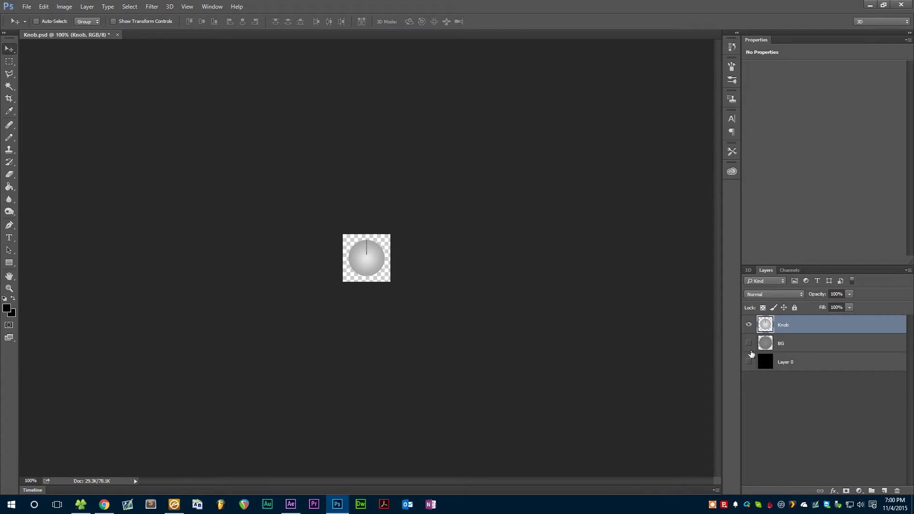
pyautogui.click(749, 343)
pyautogui.click(749, 325)
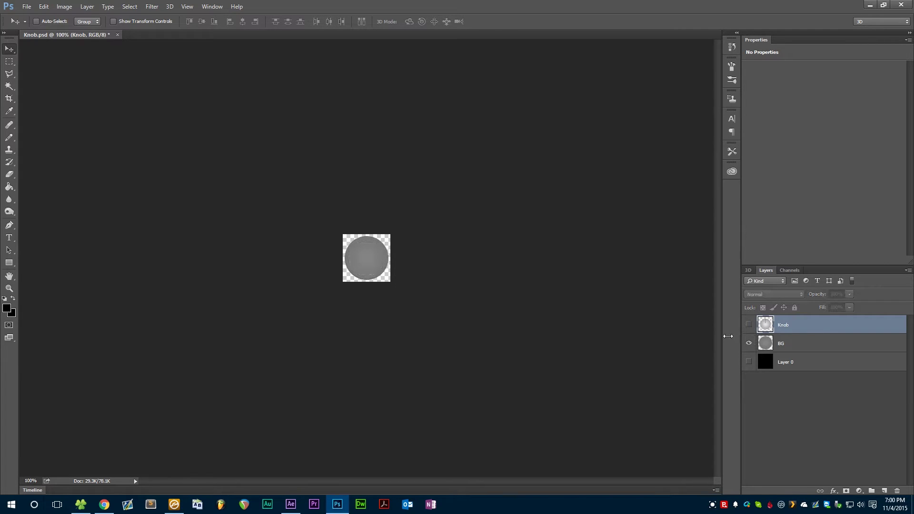
pyautogui.click(749, 325)
pyautogui.moveTo(423, 445); pyautogui.dragTo(291, 504)
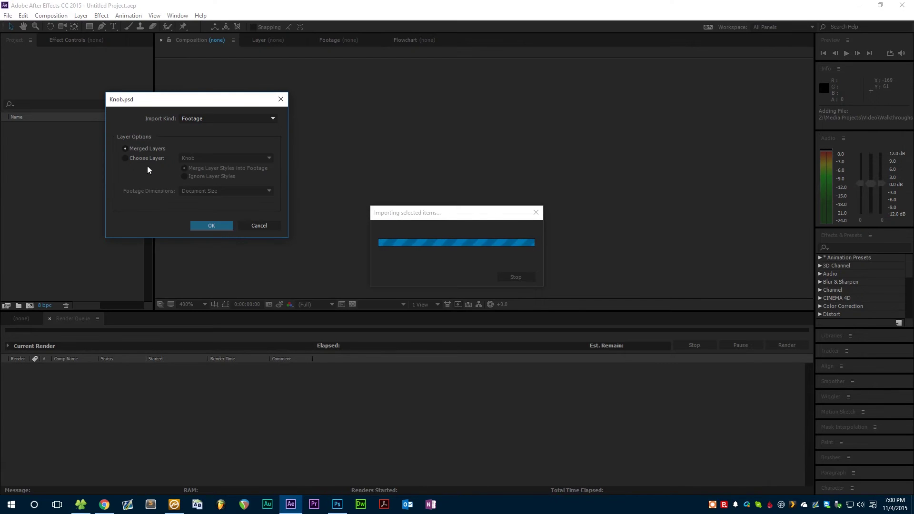
# Import the BG layer of Knob.psd as footage
pyautogui.click(145, 161)
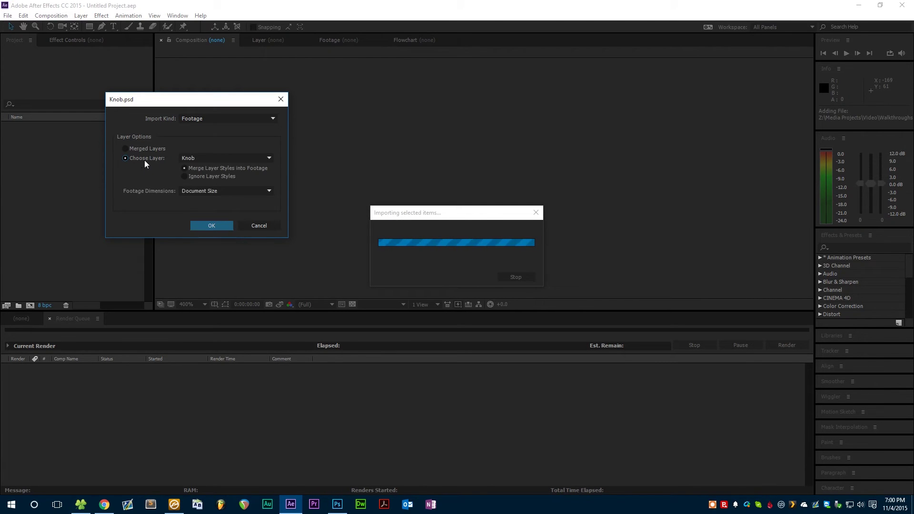
pyautogui.click(204, 160)
pyautogui.click(198, 179)
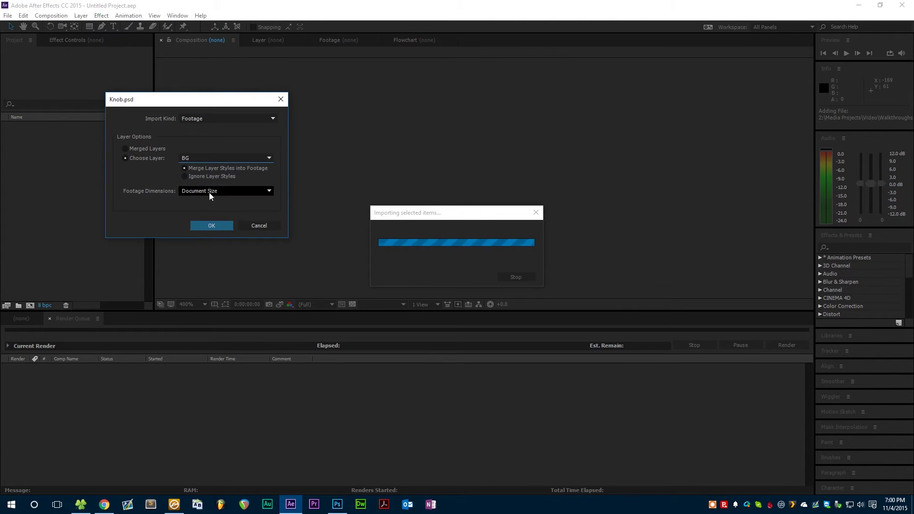
pyautogui.click(217, 226)
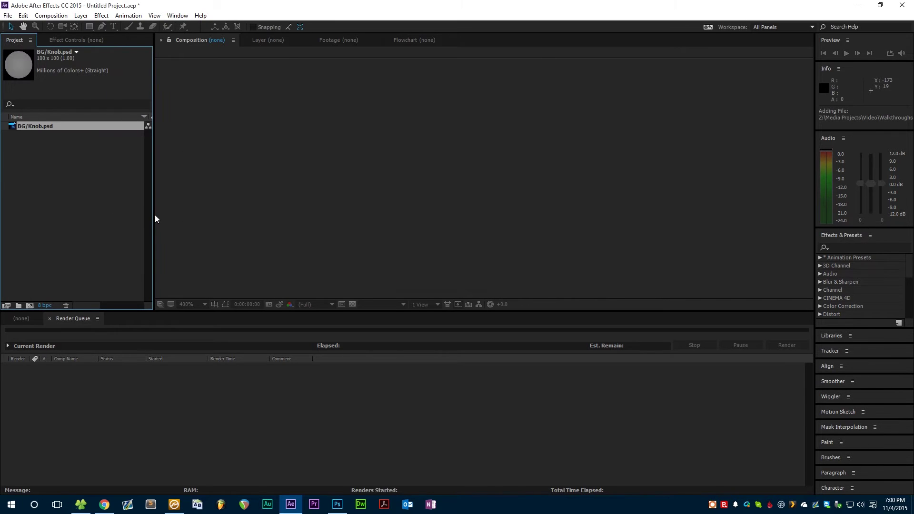
# Import Knob.psd again, choosing only the Knob layer
pyautogui.click(80, 504)
pyautogui.moveTo(366, 131); pyautogui.dragTo(103, 170)
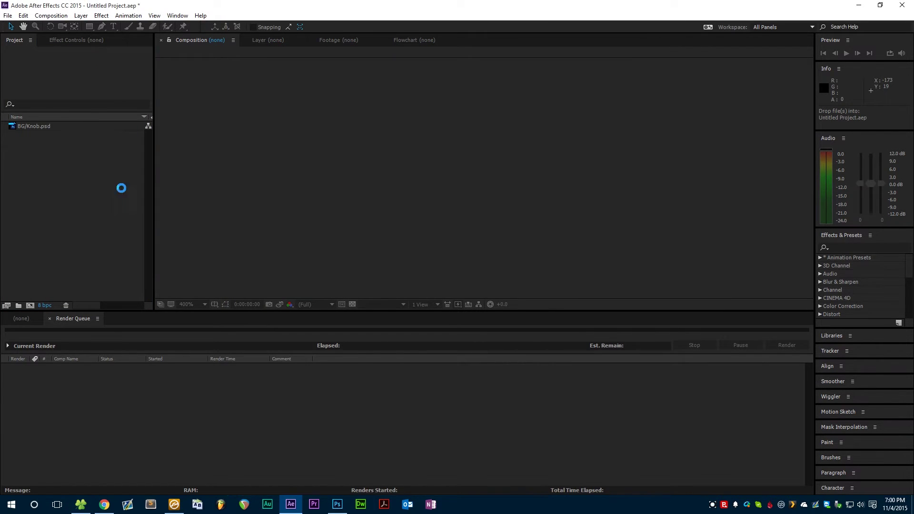
pyautogui.click(161, 158)
pyautogui.click(195, 160)
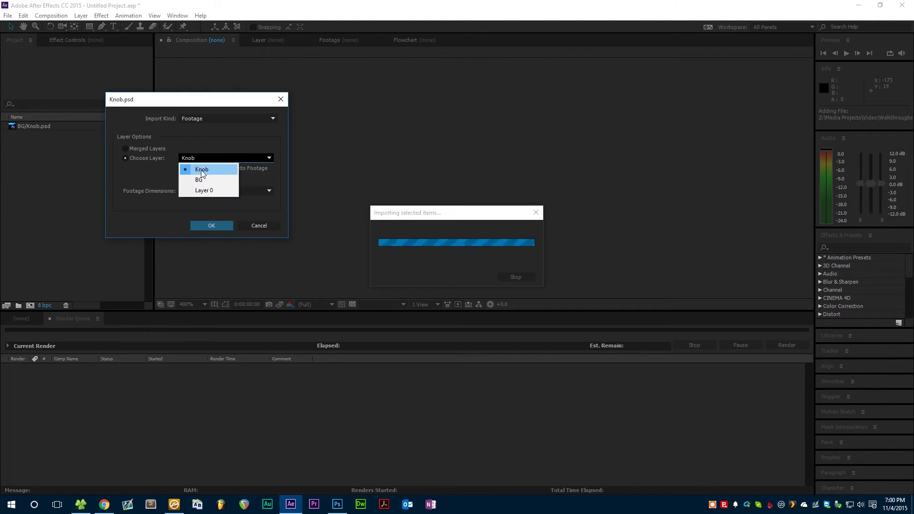
pyautogui.click(206, 169)
pyautogui.click(211, 225)
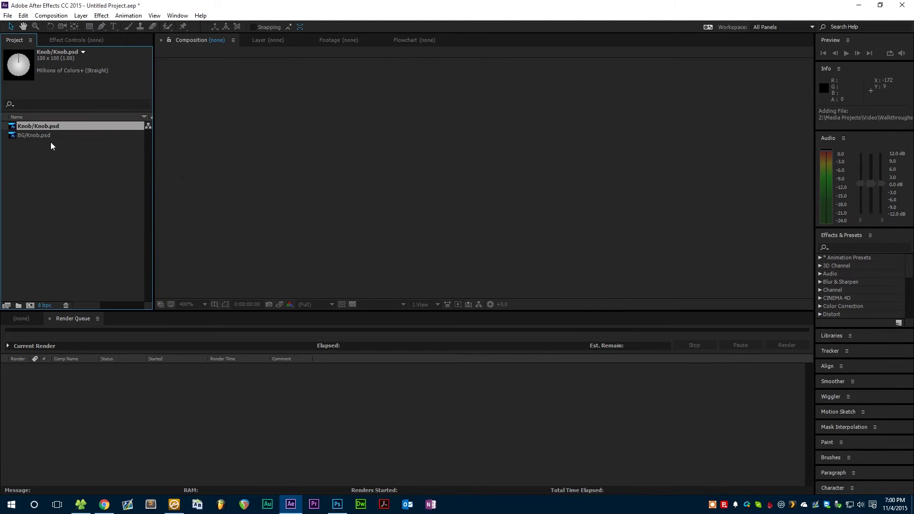
# Select both Knob.psd footage items and drag them onto the empty timeline
pyautogui.click(25, 318)
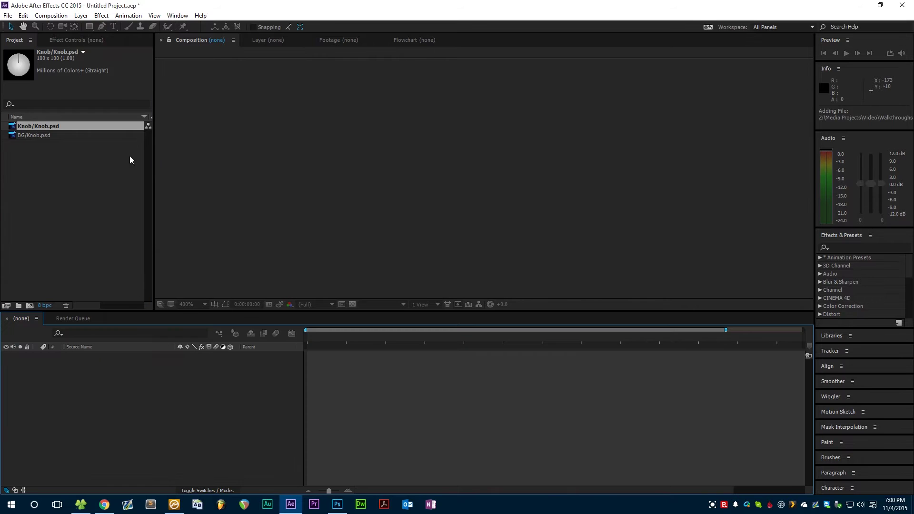
pyautogui.keyDown('shift'); pyautogui.click(48, 137); pyautogui.keyUp('shift')
pyautogui.moveTo(49, 127); pyautogui.dragTo(85, 388)
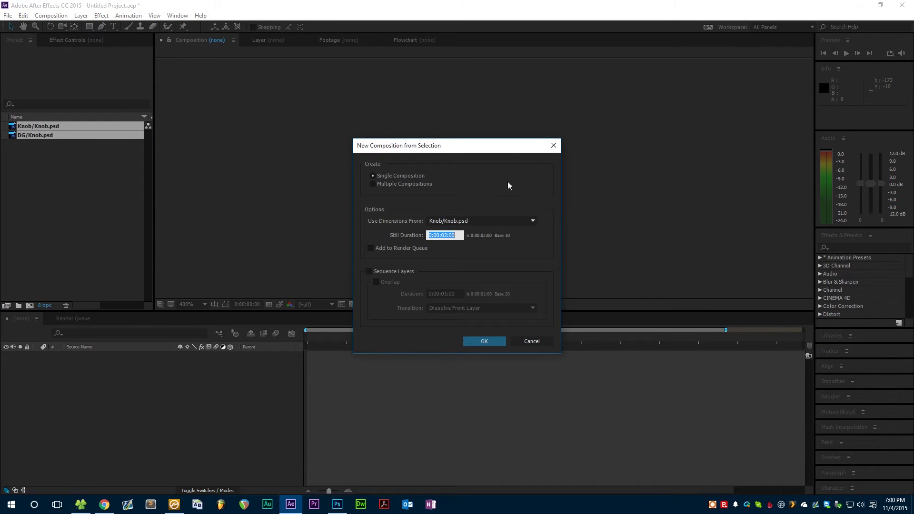
# Create a single 100×100, 90 fps Knob/Knob composition stacking Knob over BG
pyautogui.click(481, 343)
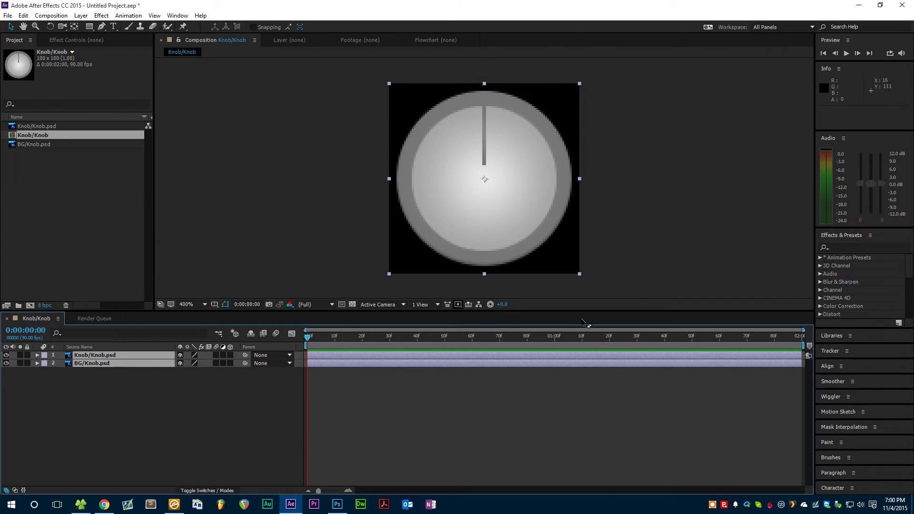
pyautogui.click(673, 236)
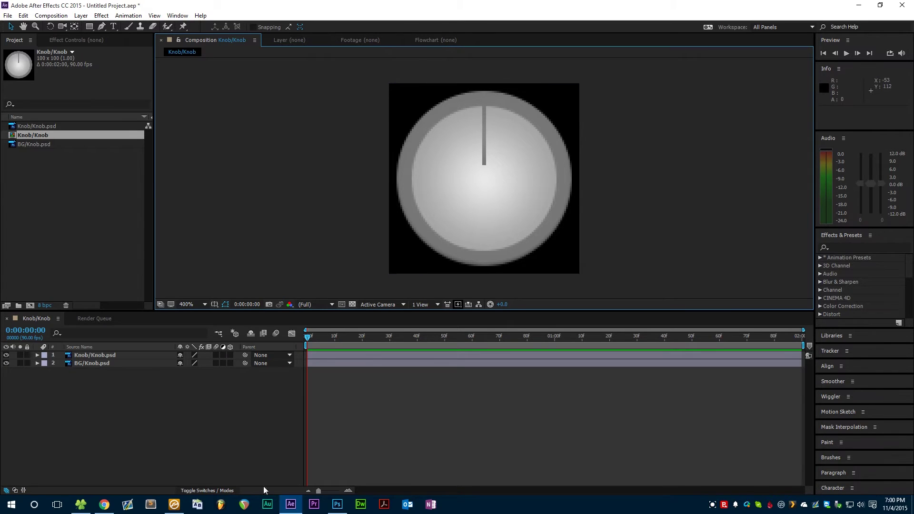
pyautogui.click(338, 504)
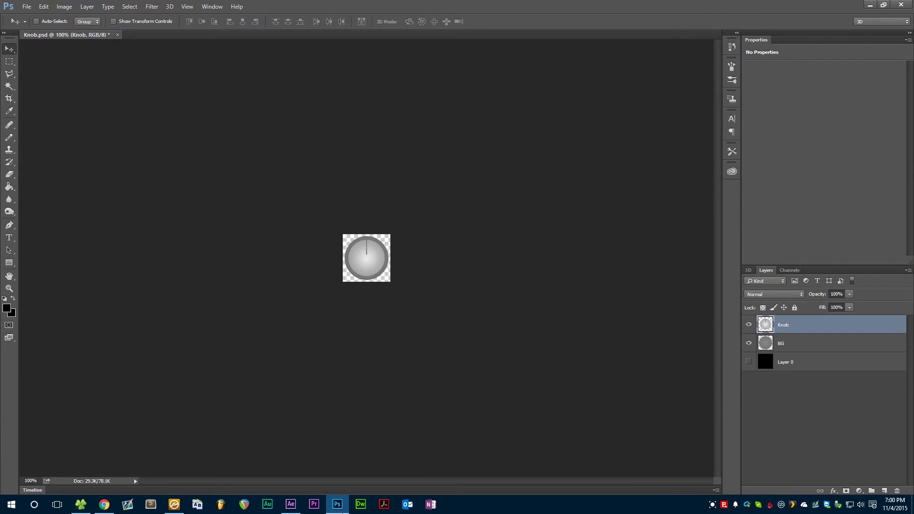
pyautogui.hotkey('alt', 'Tab')
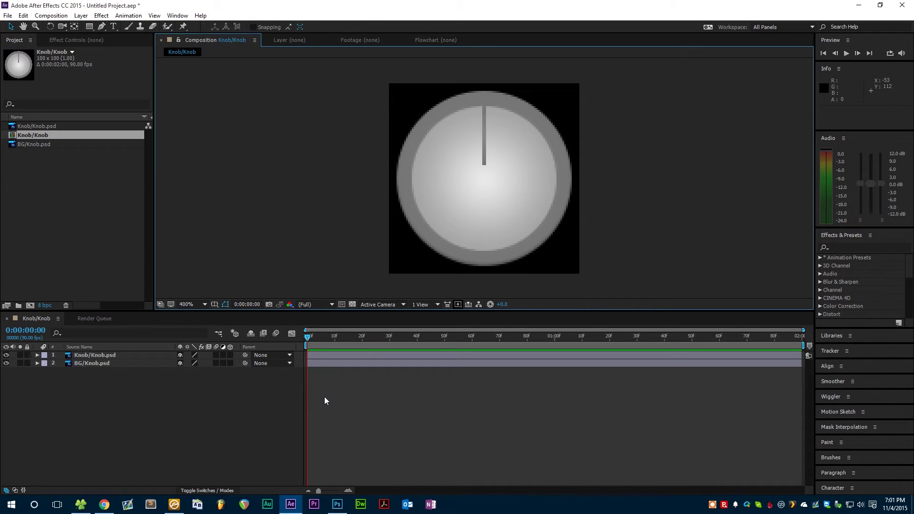
pyautogui.click(41, 181)
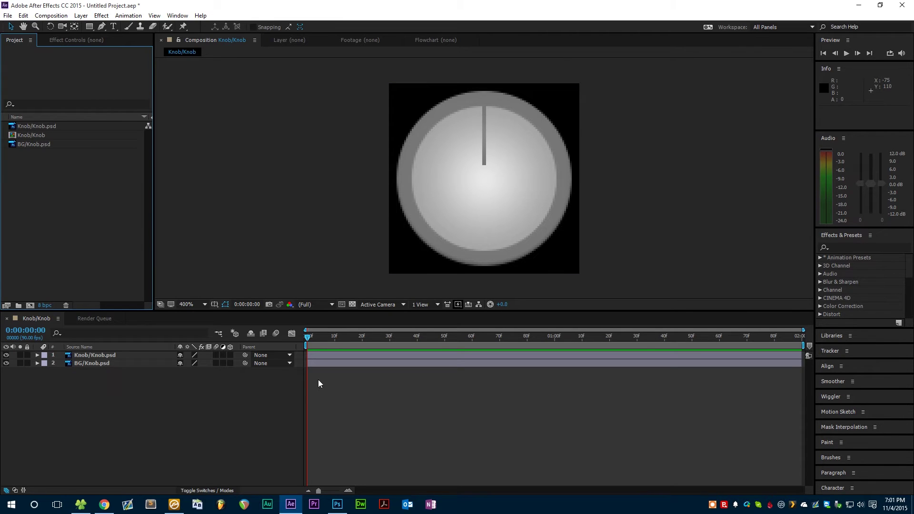
# Set the Knob/Knob composition duration to 0:00:01:00 in Composition Settings
pyautogui.click(33, 136)
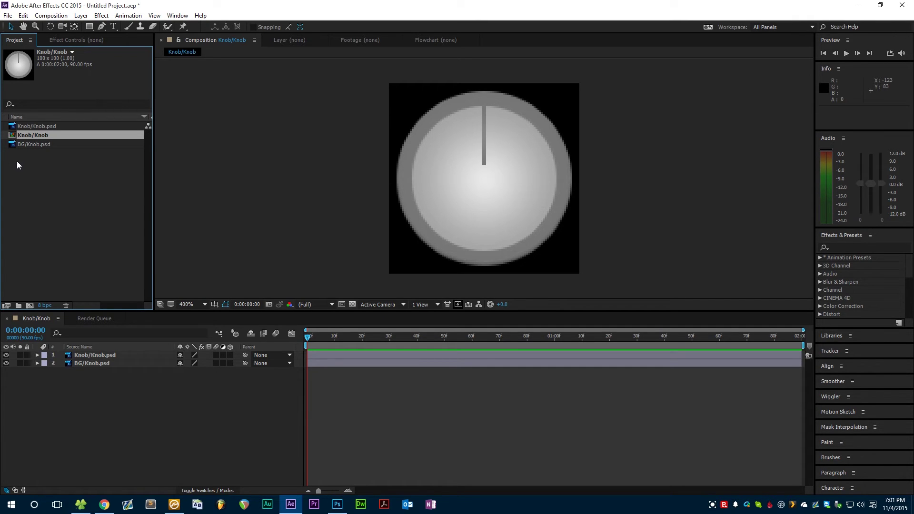
pyautogui.rightClick(74, 139)
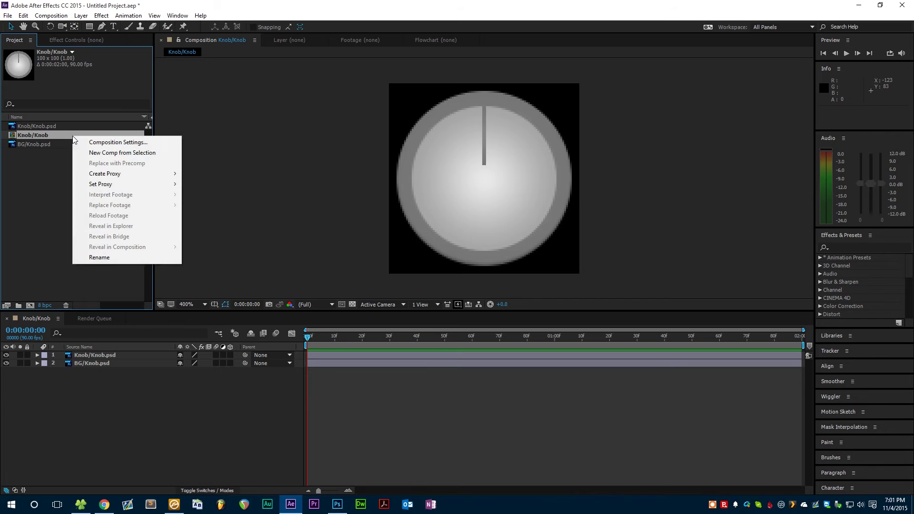
pyautogui.click(125, 143)
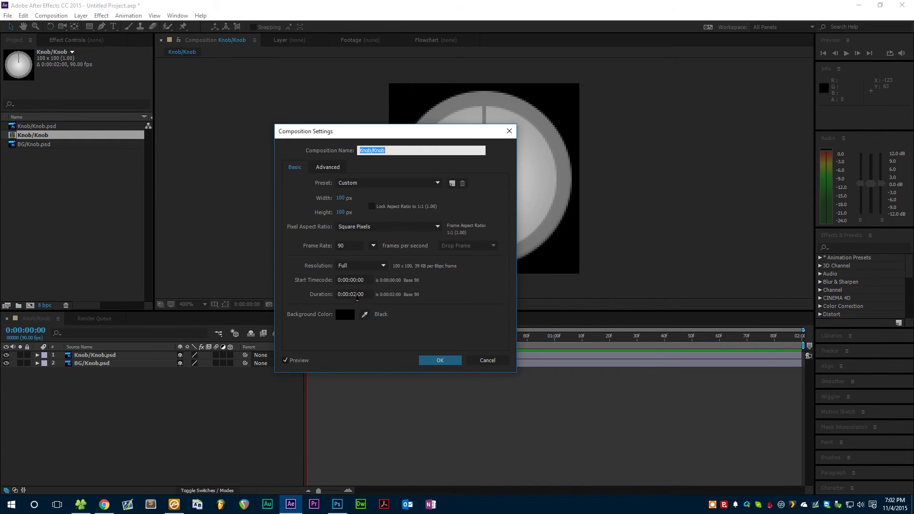
pyautogui.click(357, 295)
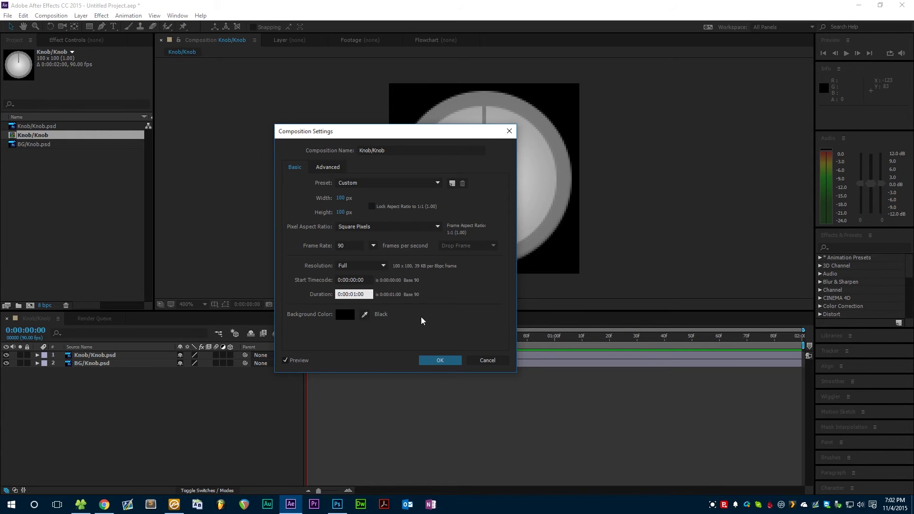
pyautogui.click(432, 362)
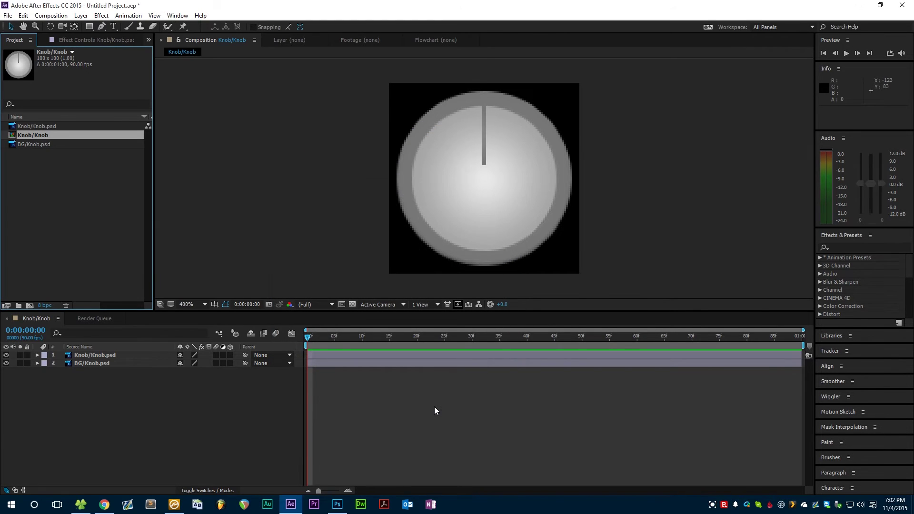
pyautogui.click(308, 339)
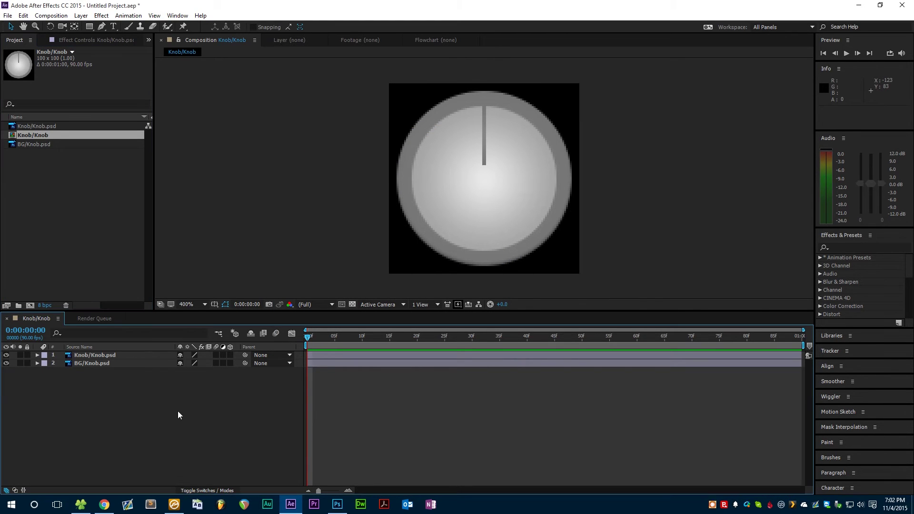
pyautogui.click(38, 361)
# Keyframe the Knob layer's Rotation at -135° on the first frame
pyautogui.click(37, 356)
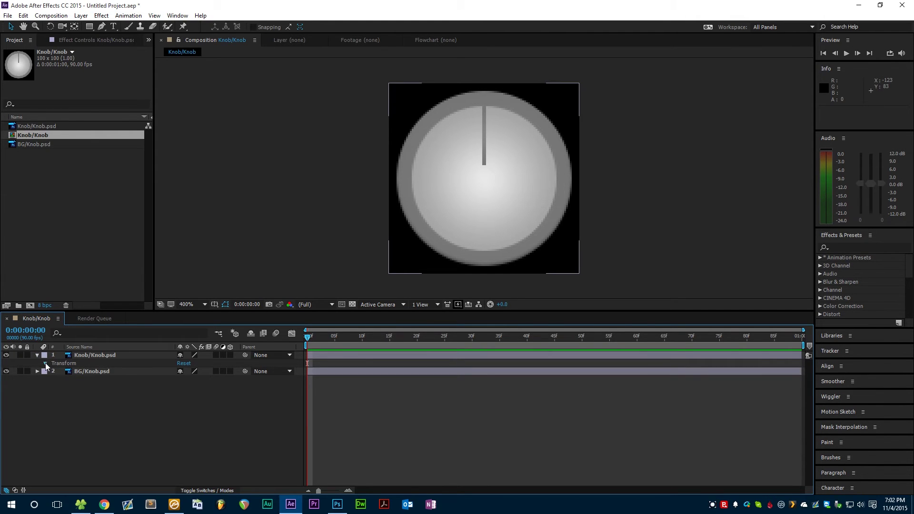
pyautogui.click(45, 364)
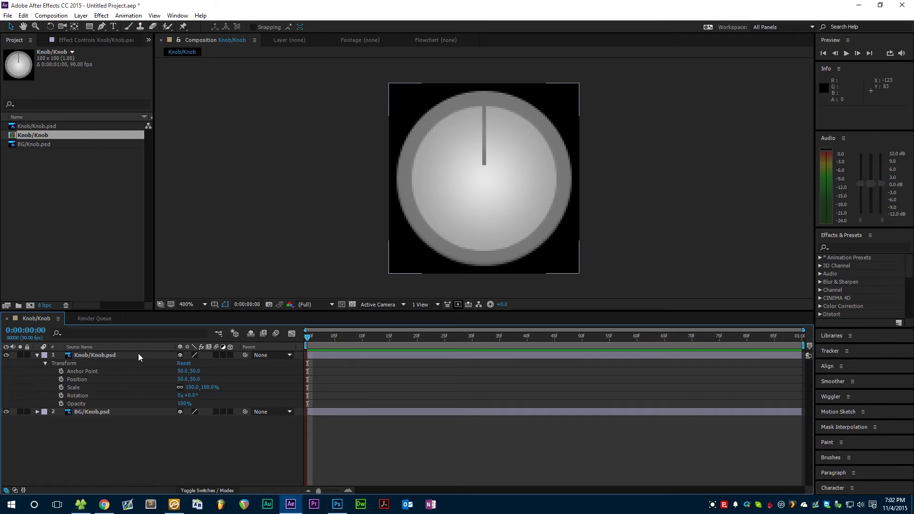
pyautogui.click(123, 357)
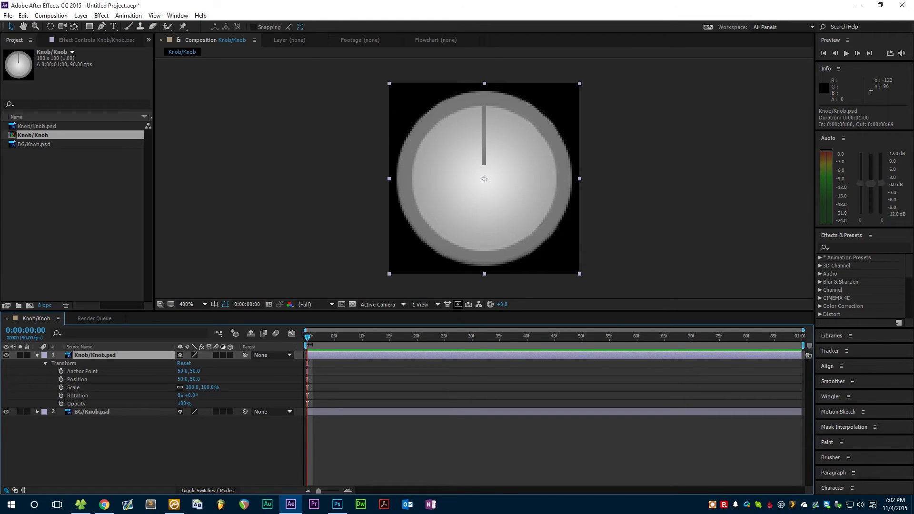
pyautogui.press('Home')
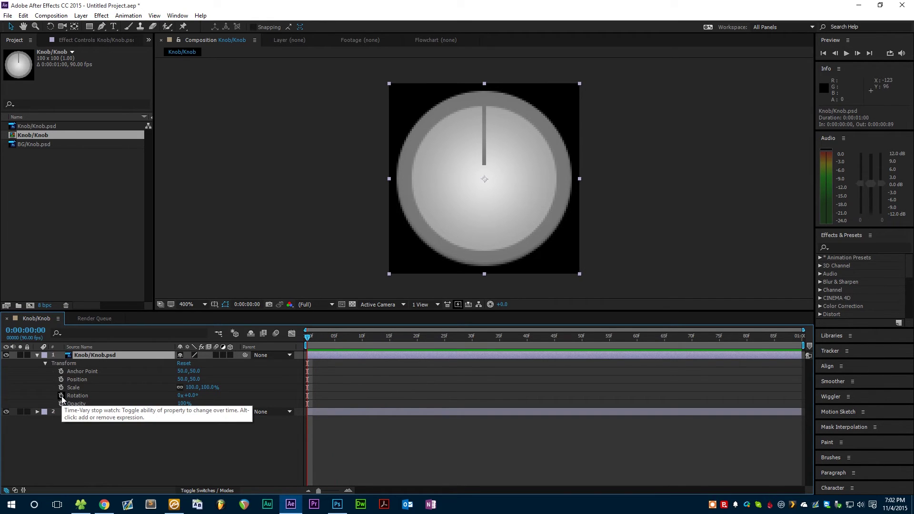
pyautogui.click(61, 397)
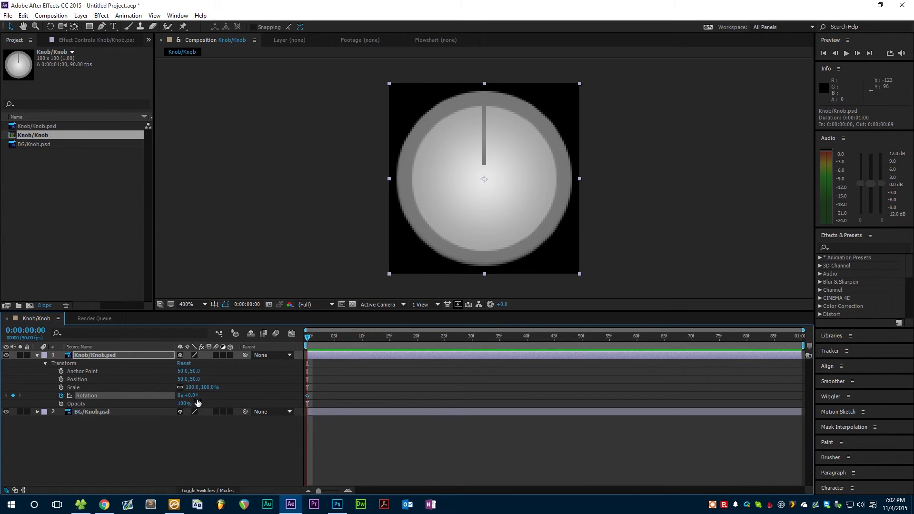
pyautogui.click(193, 396)
pyautogui.write('-135')
pyautogui.press('Return')
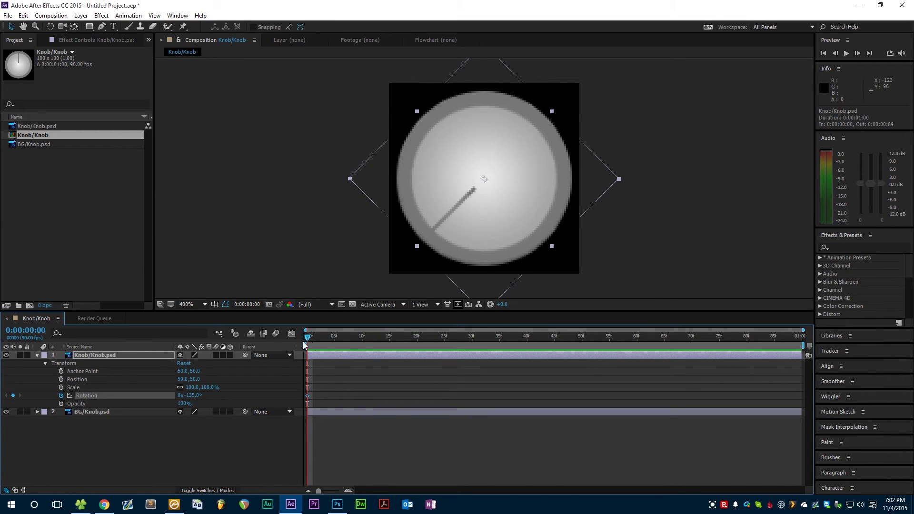
# Set Rotation to +135° on the last frame and scrub to preview the turn
pyautogui.press('space')
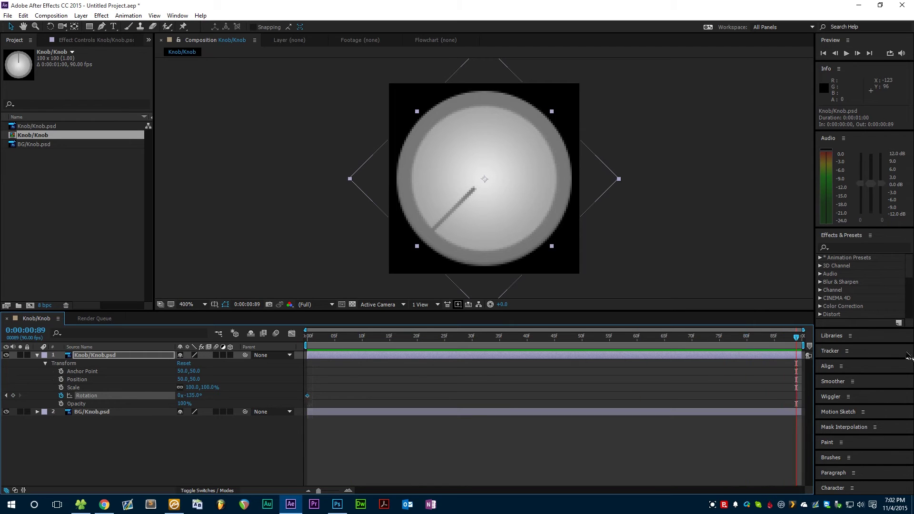
pyautogui.click(190, 396)
pyautogui.write('135')
pyautogui.press('Return')
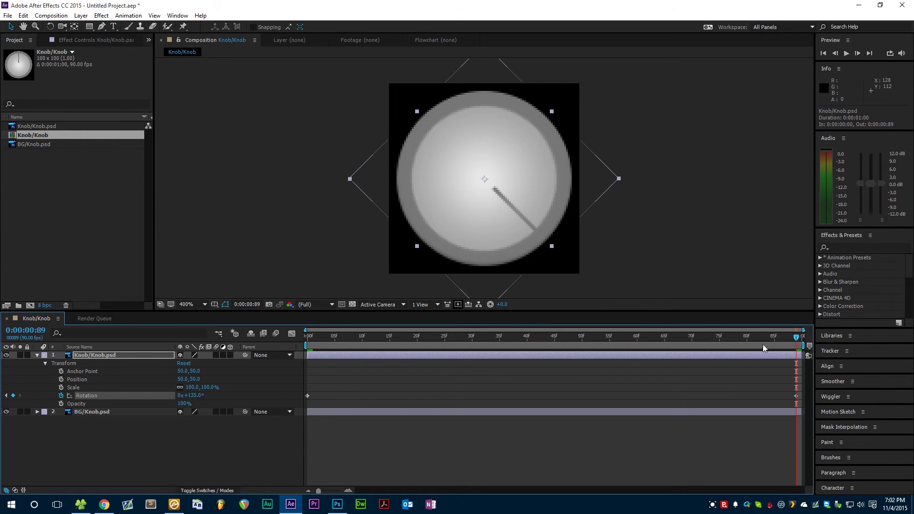
pyautogui.moveTo(797, 338); pyautogui.dragTo(278, 362)
pyautogui.click(176, 85)
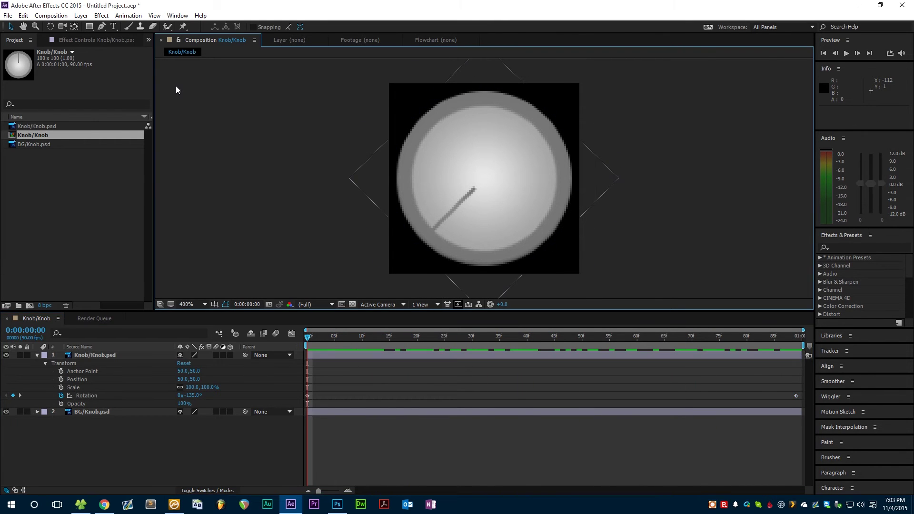
pyautogui.click(9, 18)
# Run the Sheetah.jsx script from the ScriptUI Panels folder via Run Script File
pyautogui.moveTo(54, 291)
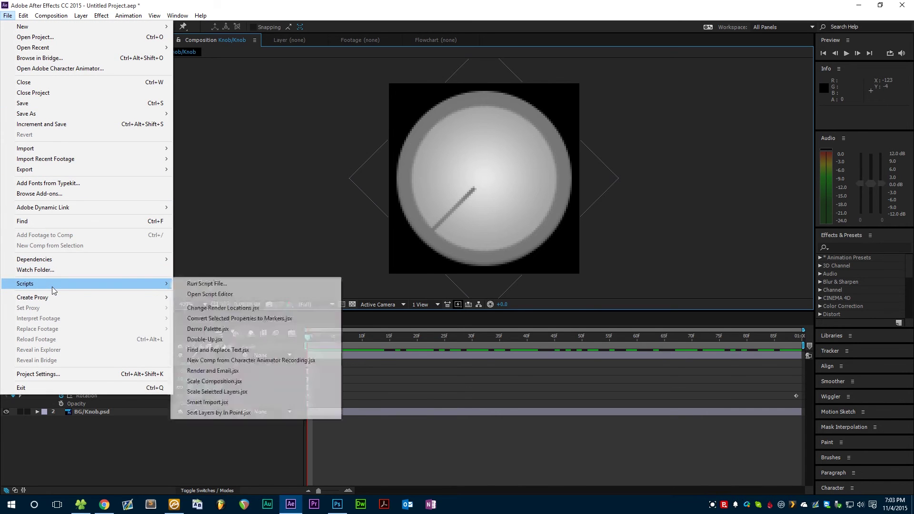
pyautogui.click(298, 284)
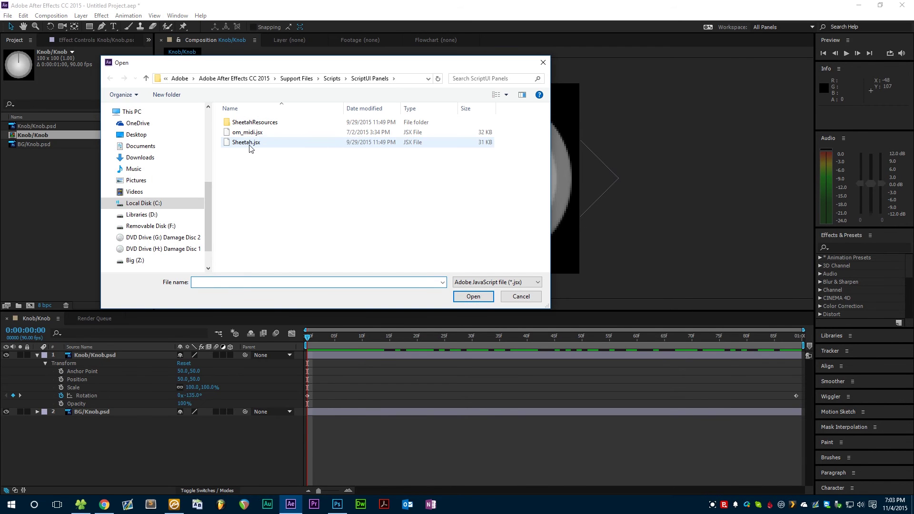
pyautogui.click(250, 148)
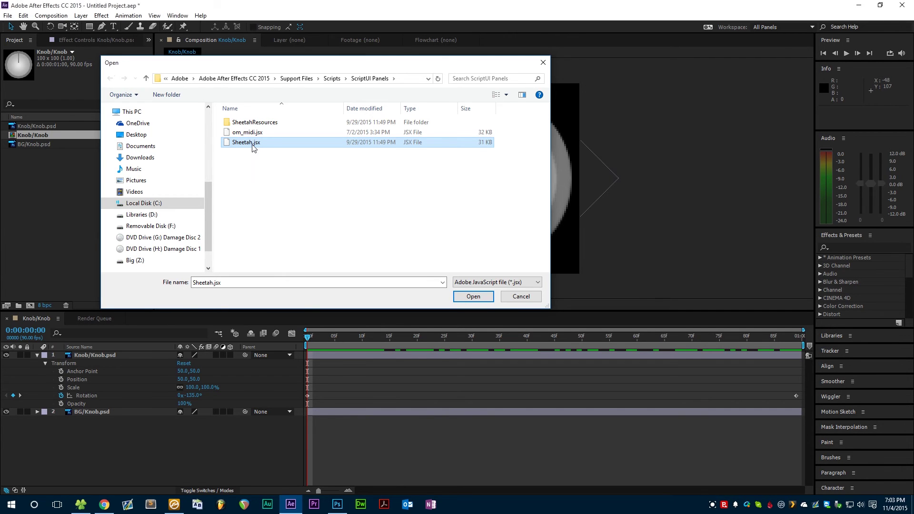
pyautogui.doubleClick(253, 147)
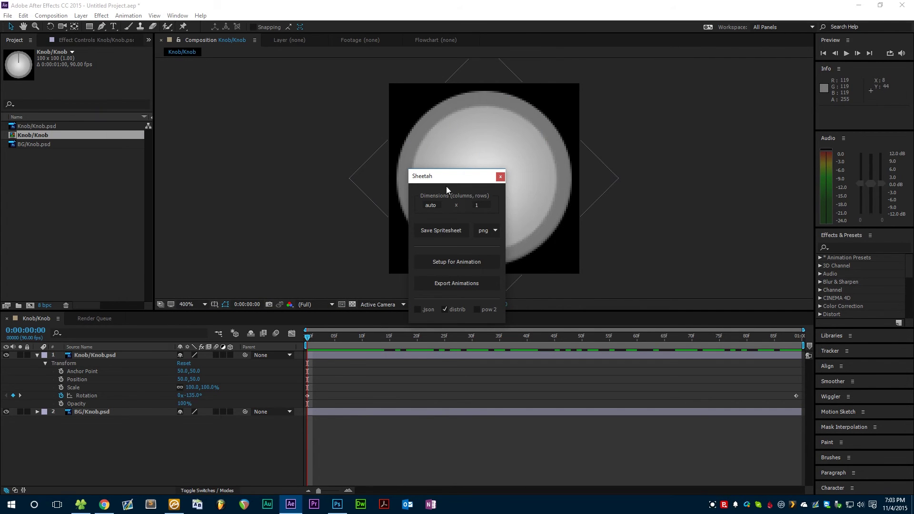
# Move the Sheetah panel, toggle distrib off and on, and save the spritesheet as PNG
pyautogui.moveTo(436, 177); pyautogui.dragTo(234, 131)
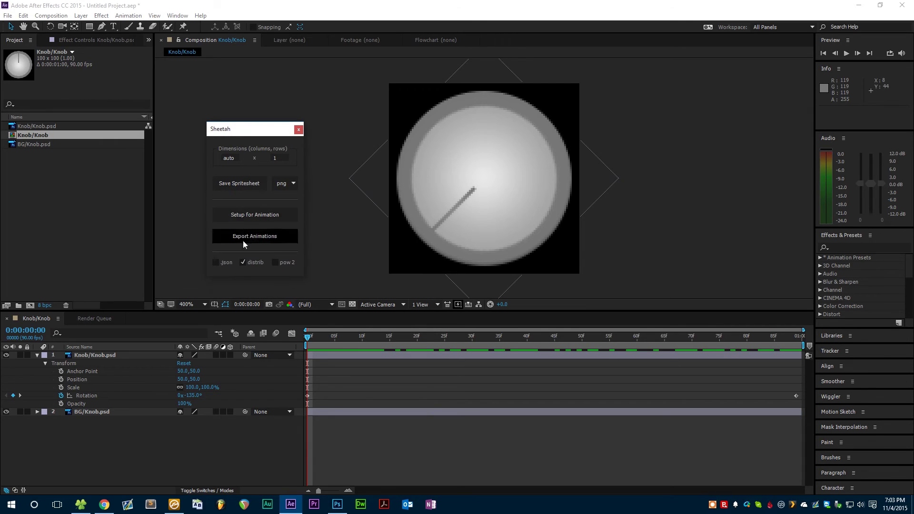
pyautogui.click(243, 262)
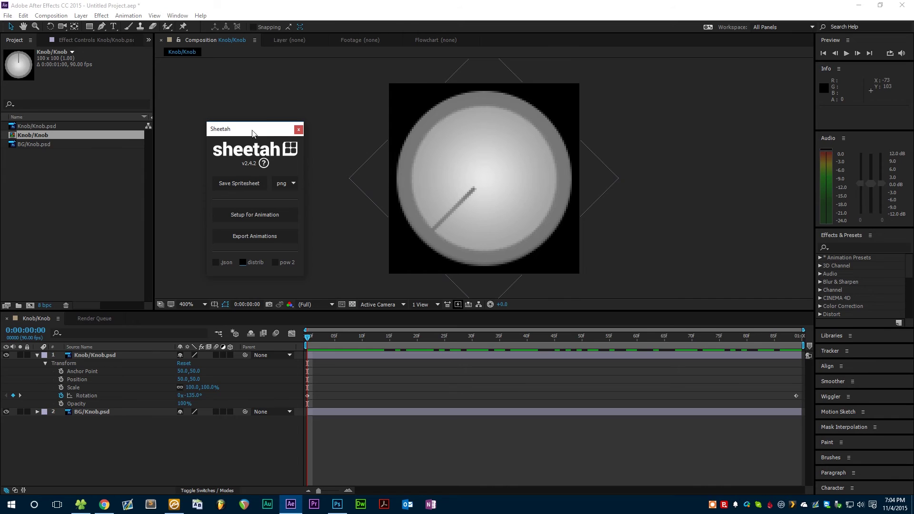
pyautogui.click(243, 262)
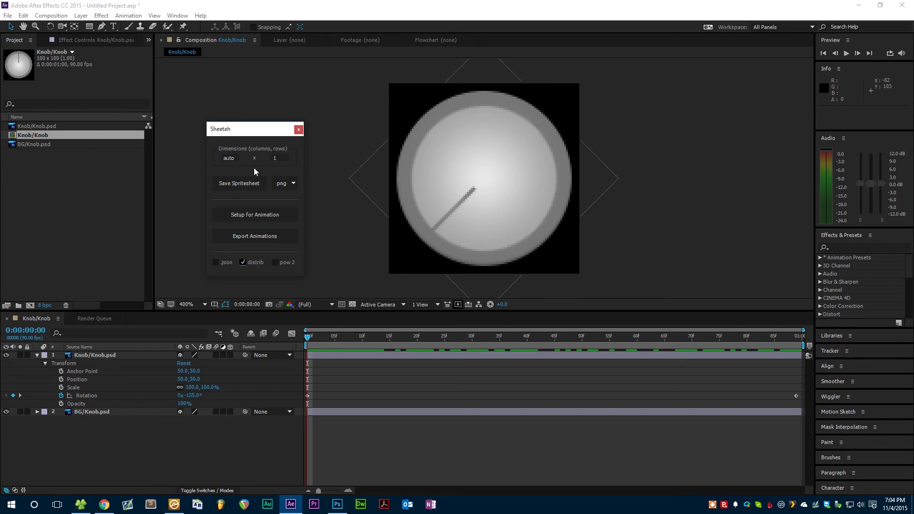
pyautogui.click(229, 189)
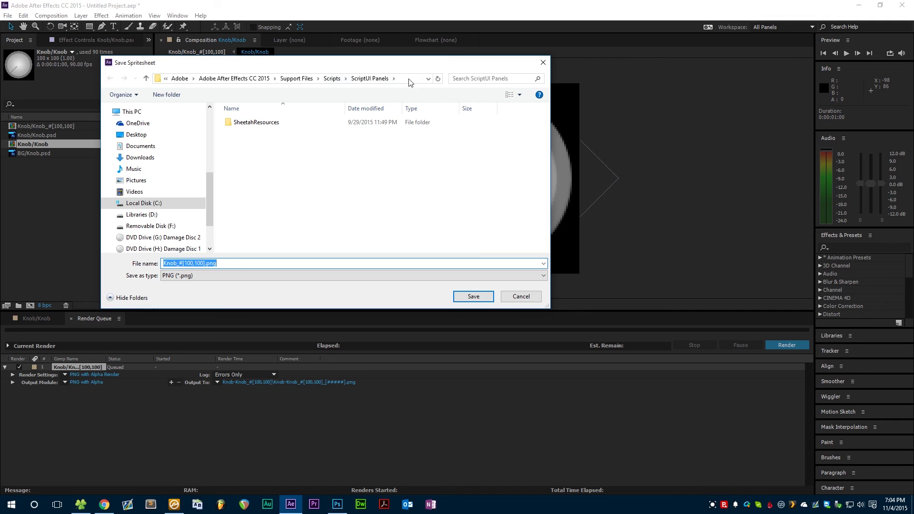
# Point the save dialog at the Knob Tutorial 2 folder by pasting its path
pyautogui.click(409, 78)
pyautogui.write('Z:\\Media Projects\\Video\\Walkthroughs\\Knob Tutorial 2')
pyautogui.press('Return')
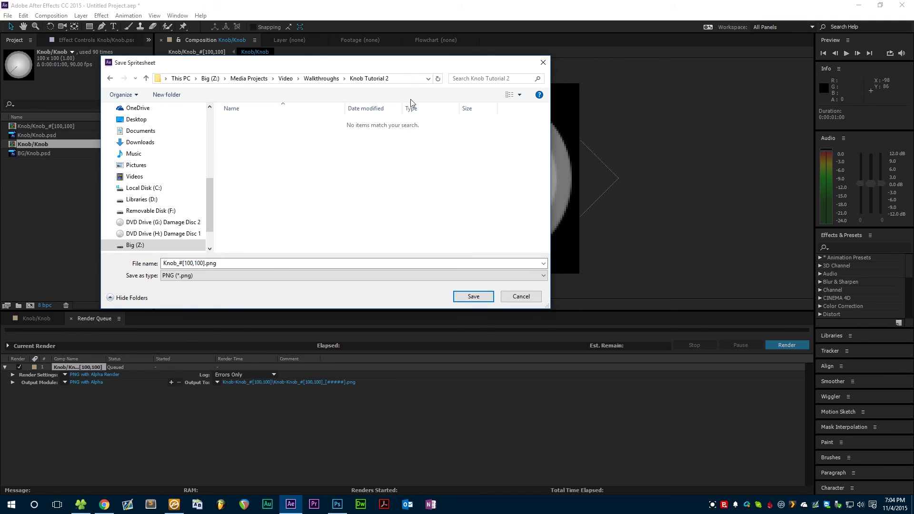
# Replace the #[100,100] suffix to name the file KnobSprite.png, save it, and close Sheetah
pyautogui.click(208, 266)
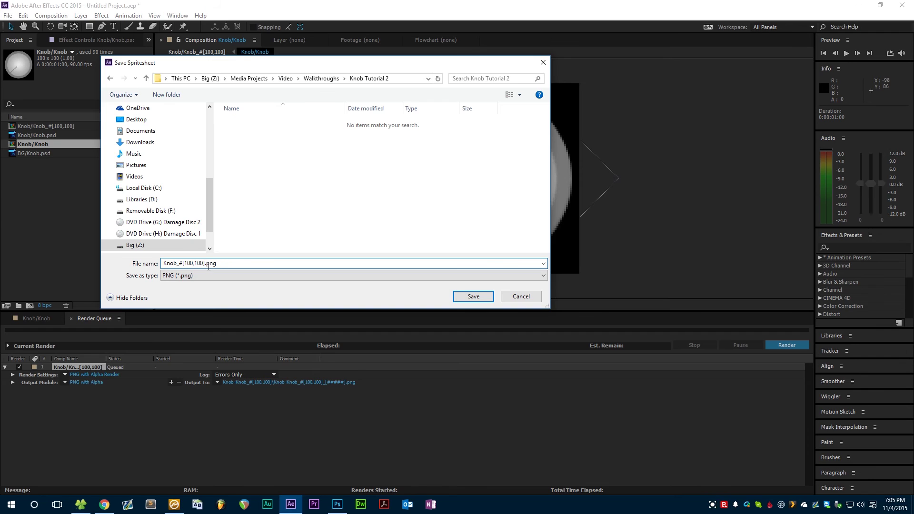
pyautogui.moveTo(205, 265); pyautogui.dragTo(179, 264)
pyautogui.press('BackSpace')
pyautogui.press('BackSpace')
pyautogui.write('Sprite')
pyautogui.click(481, 297)
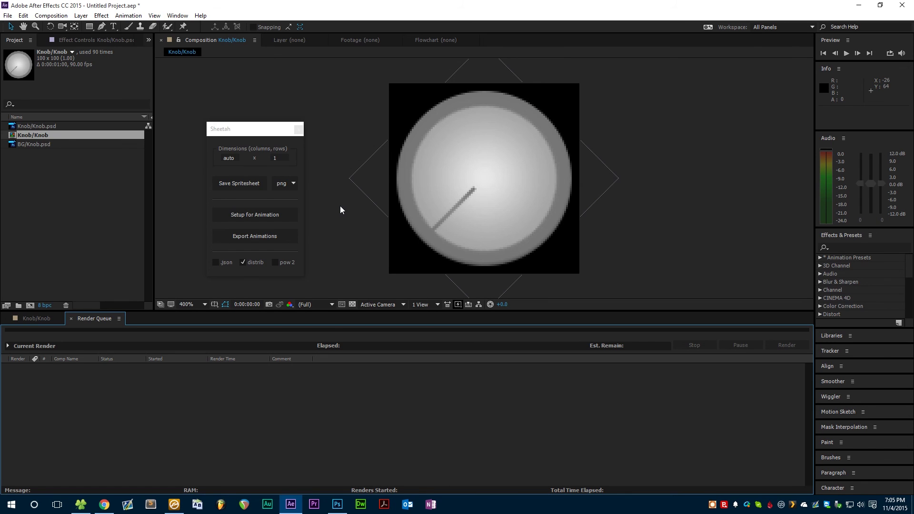
pyautogui.click(299, 131)
# Open KnobSprite.png from Knob Tutorial 2, zoom and pan back through the knob frames, then close it
pyautogui.click(84, 509)
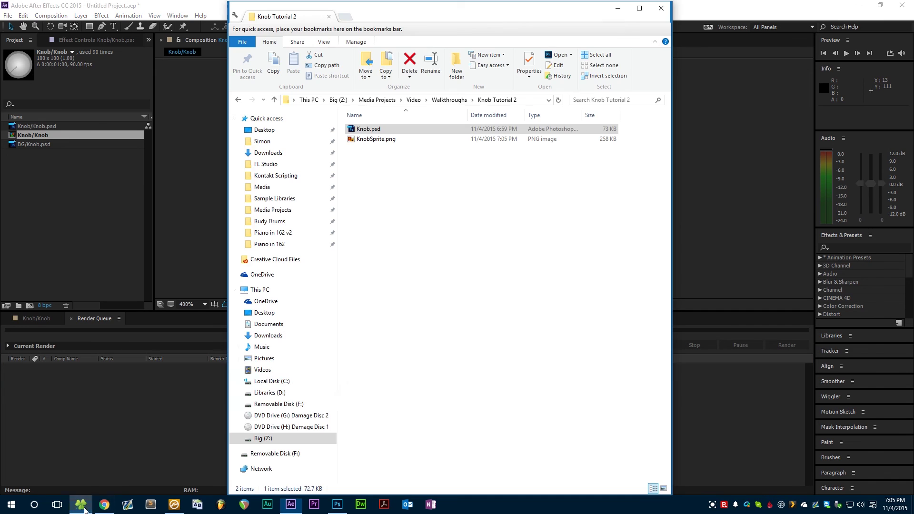
pyautogui.doubleClick(371, 139)
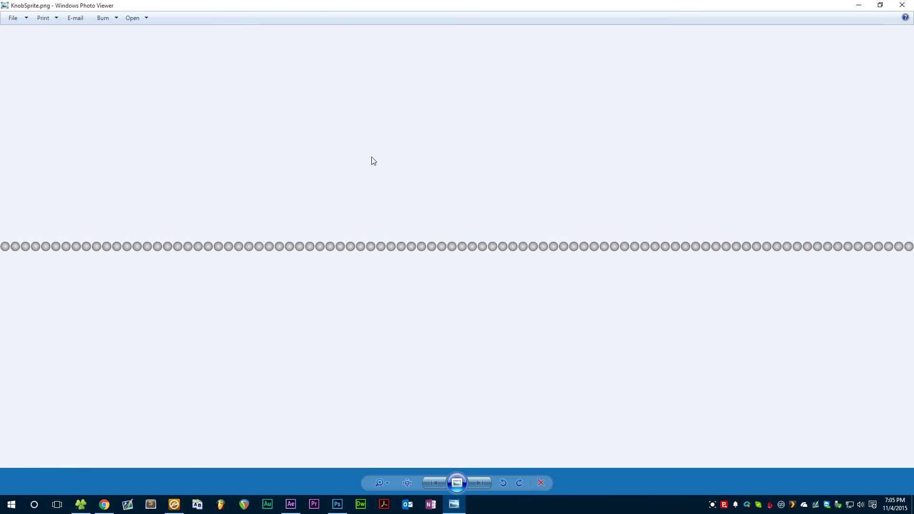
pyautogui.scroll(4, 413, 249)
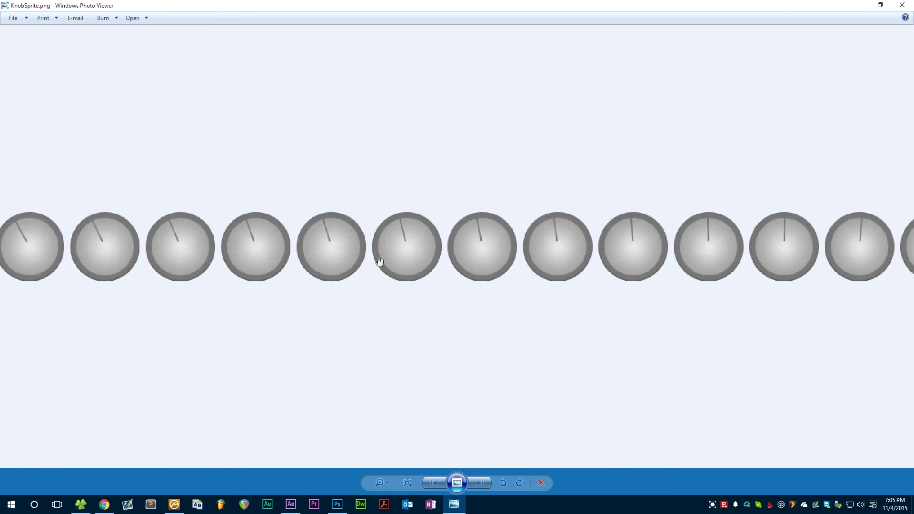
pyautogui.moveTo(210, 263); pyautogui.dragTo(376, 270)
pyautogui.moveTo(173, 271); pyautogui.dragTo(432, 300)
pyautogui.moveTo(95, 267); pyautogui.dragTo(614, 276)
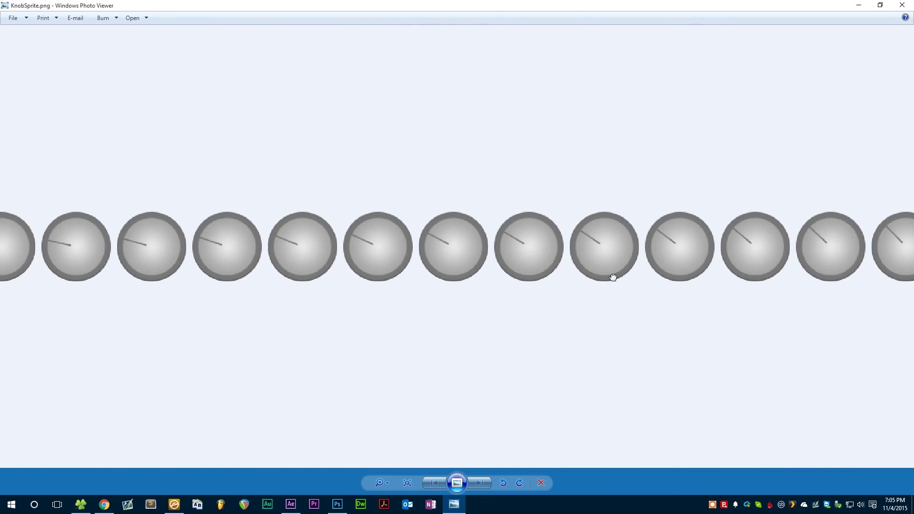
pyautogui.click(902, 6)
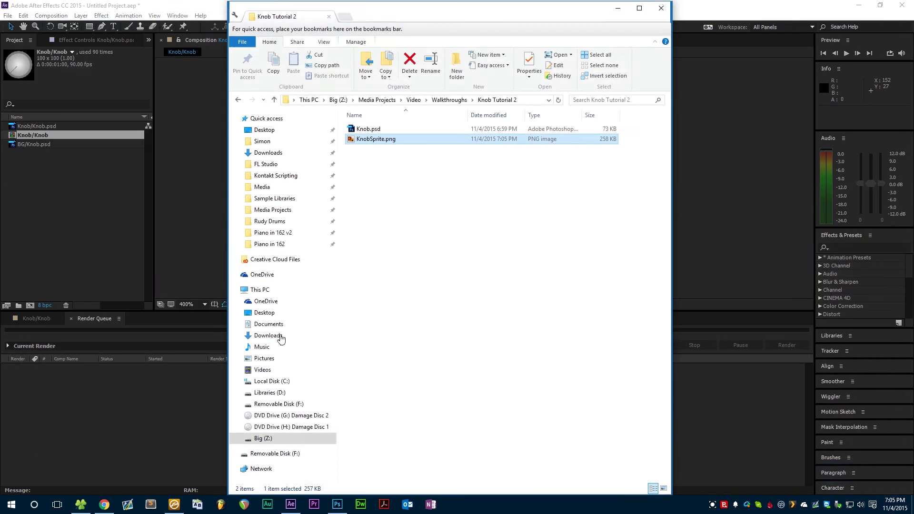
pyautogui.click(473, 189)
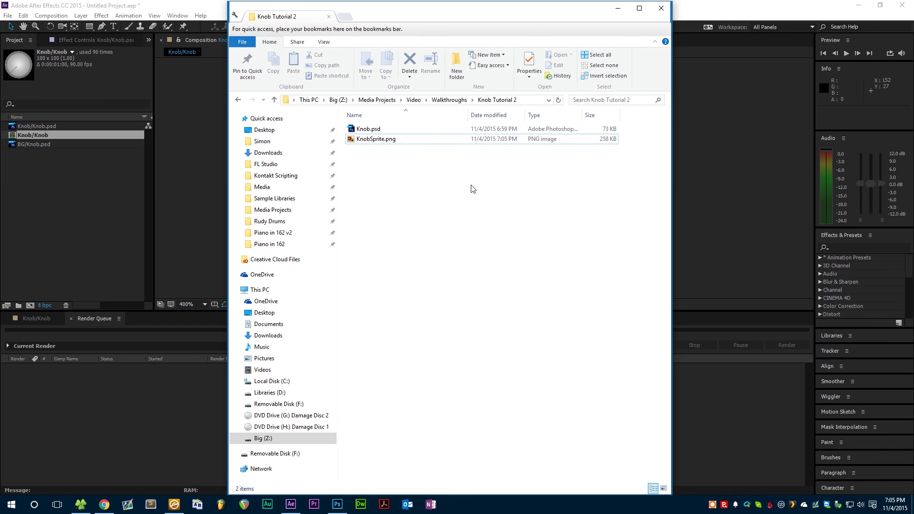
# Minimise File Explorer, glance at Knob.psd in Photoshop, then return to After Effects zoomed out
pyautogui.click(619, 8)
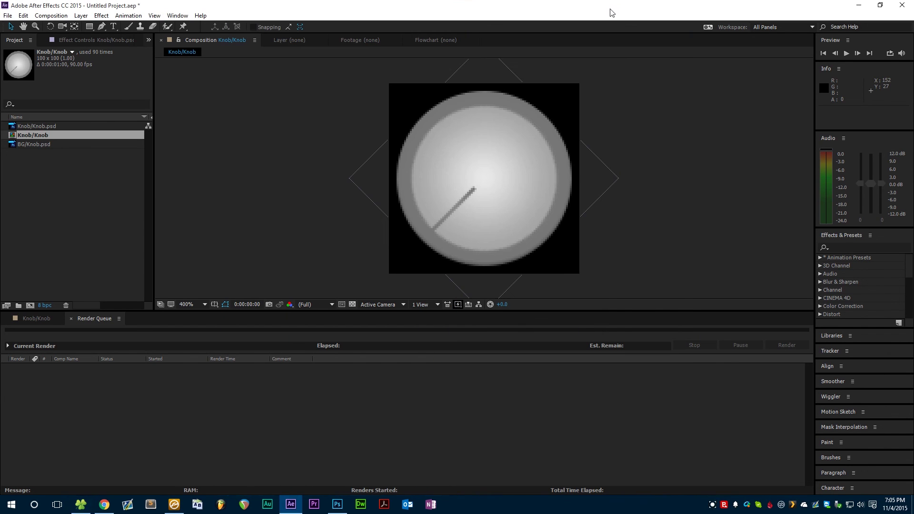
pyautogui.click(337, 504)
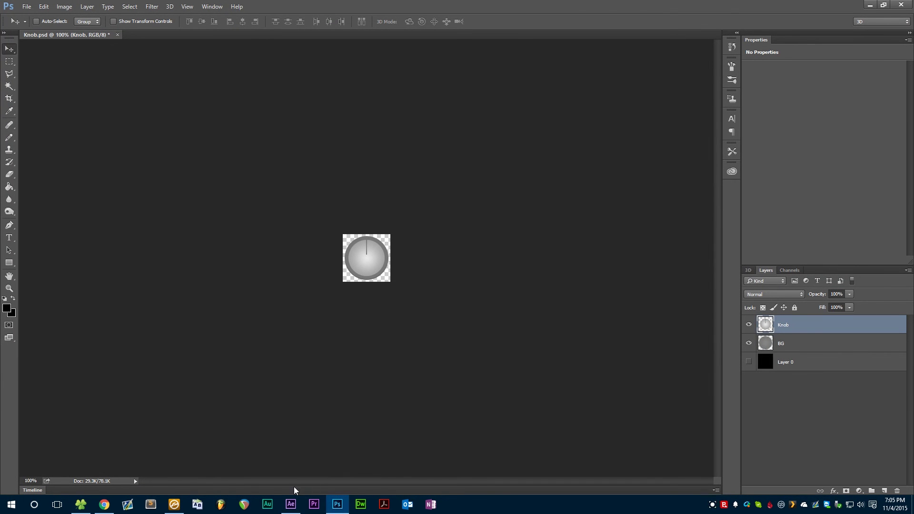
pyautogui.click(291, 504)
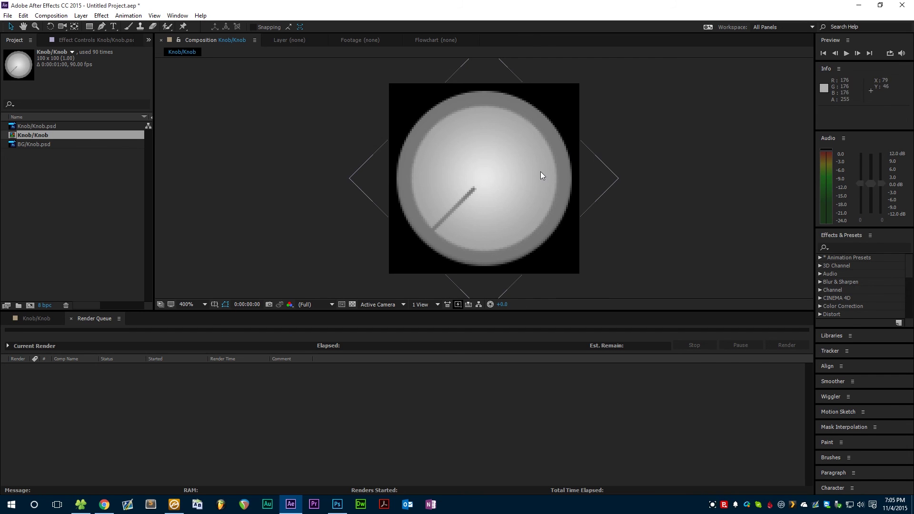
pyautogui.scroll(-1, 499, 206)
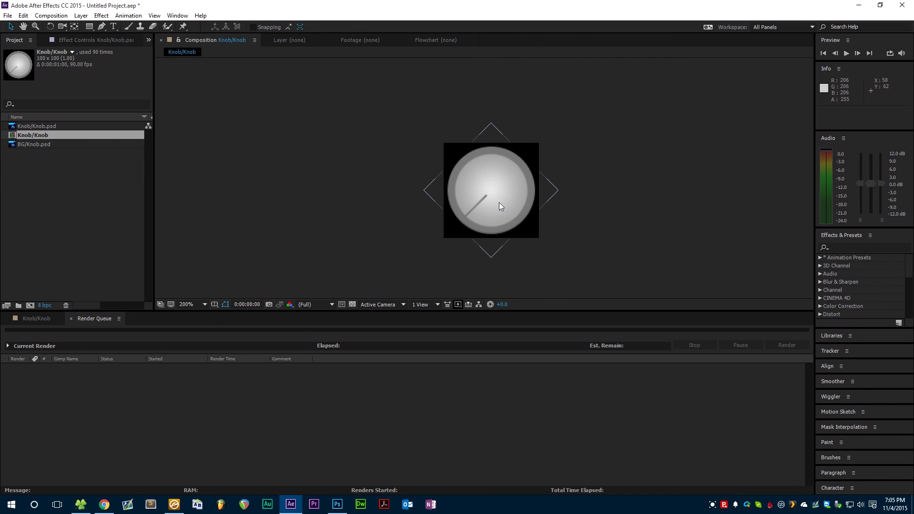